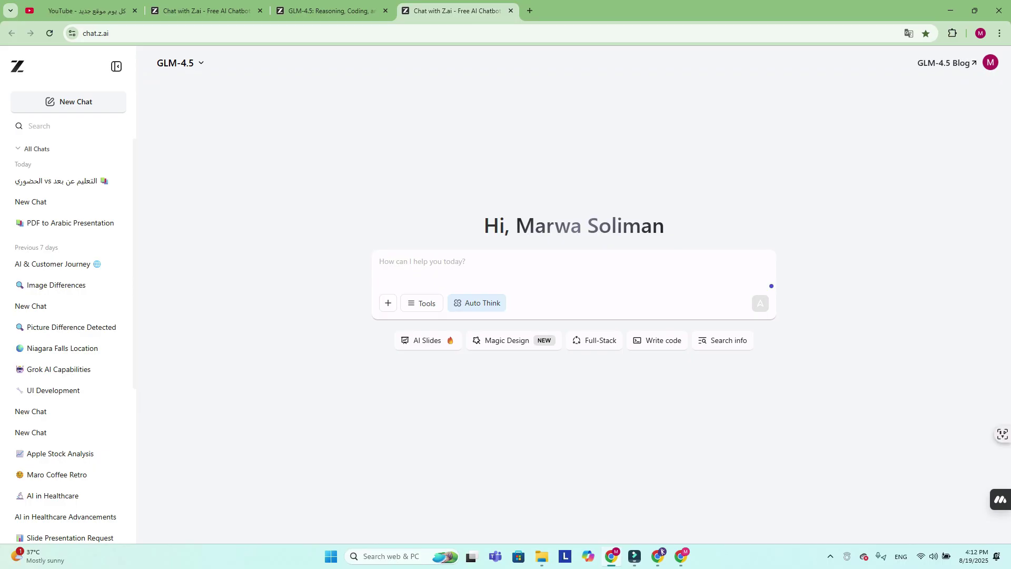
Switch the chat model to GLM-4.5-Air and GLM-4.5V in turn, and return to GLM-4.5
left_click(181, 63)
left_click(221, 151)
left_click(187, 63)
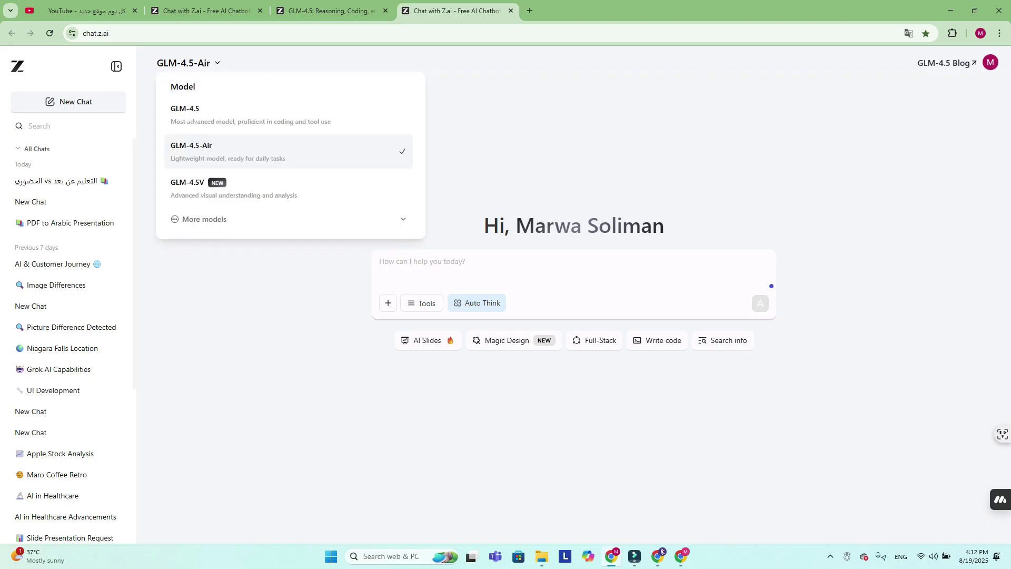
left_click(188, 187)
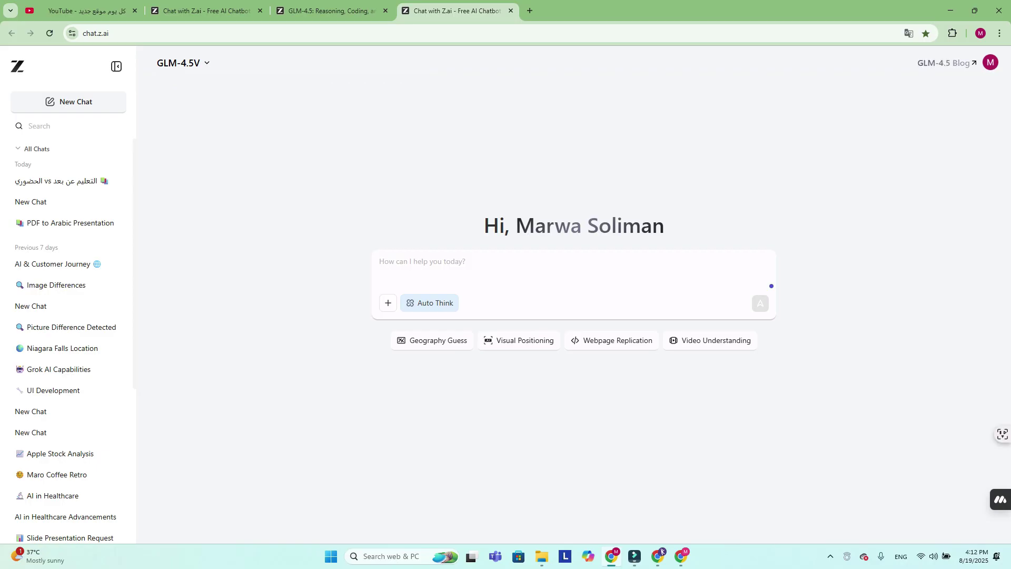
left_click(183, 63)
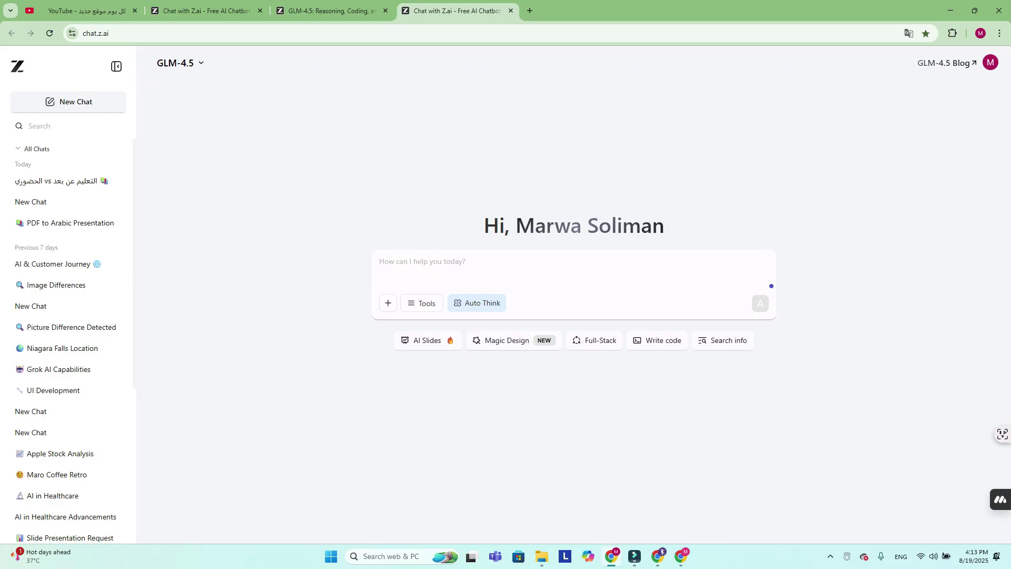
Start a Magic Design request with the prepared prompt for a professional Arabic presentation from a PDF, ending with "in arabic"
left_click(506, 341)
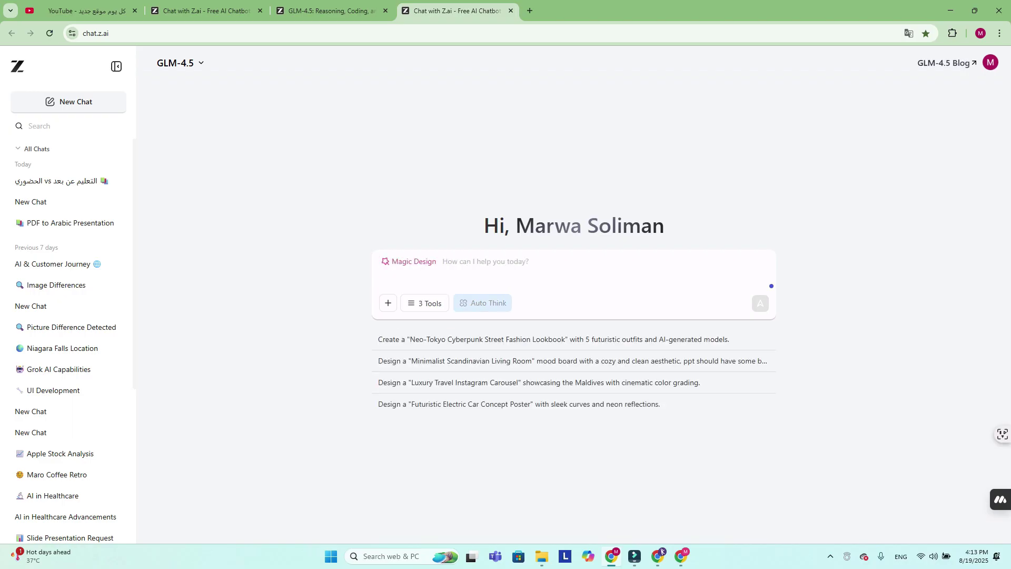
type("\"Please read this PDF file and generate a professional presentation in Arabic  based on its content. The presentation should include the following:  Title Slide with a clear and concise title.  Agenda Slide summarizing the main topics.  One slide per key section of the PDF with bullet points summarizing the most important ideas.  Visual elements like charts, images, or diagrams where applicable (based on descriptions or data in the PDF).  Final slide with key takeaways or conclusion.  Keep the language simple and impactful, and structure the slides in a logical flow that matches the original document.\" in arabic")
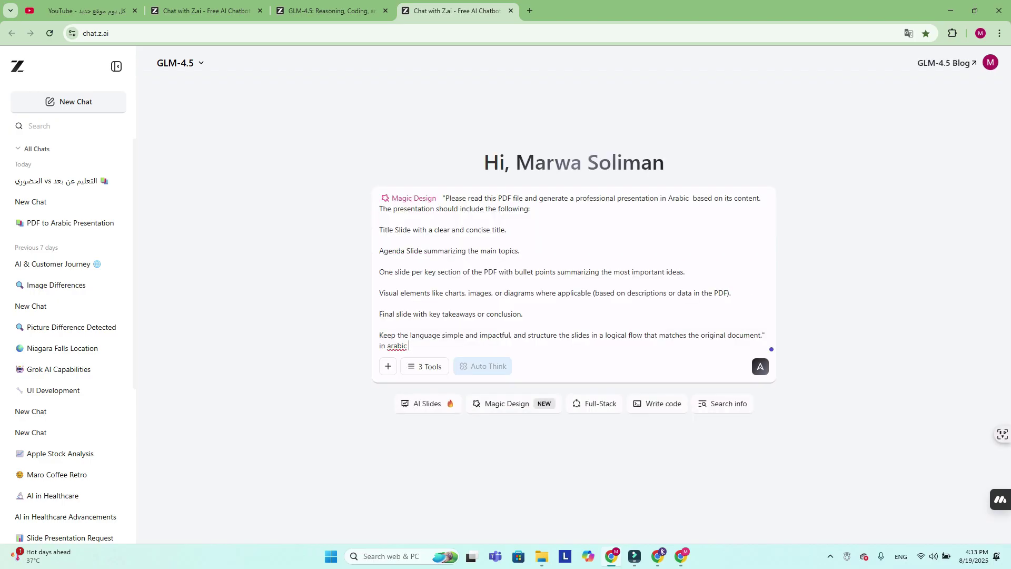
type("in arabic")
Attach the Arabic PDF comparing distance and in-person learning from Downloads, filtering files by ".pdf", and submit the request
left_click(388, 366)
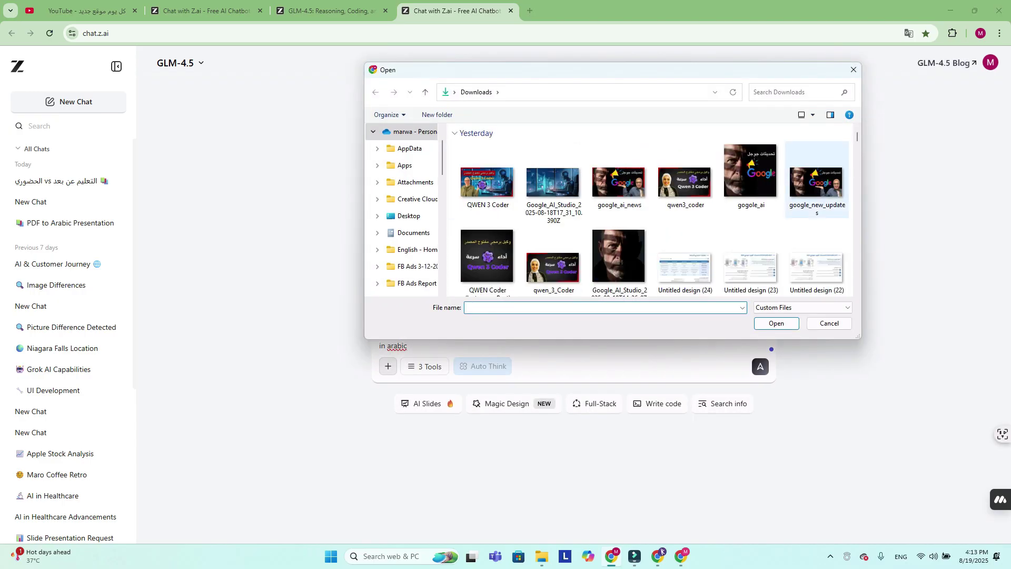
left_click(795, 93)
type(".pdf")
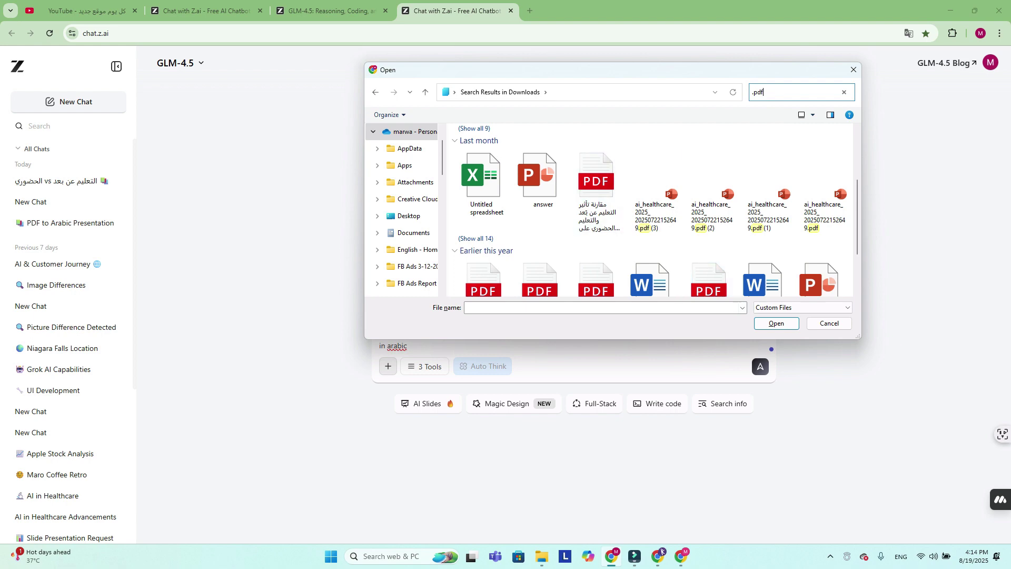
left_click(597, 190)
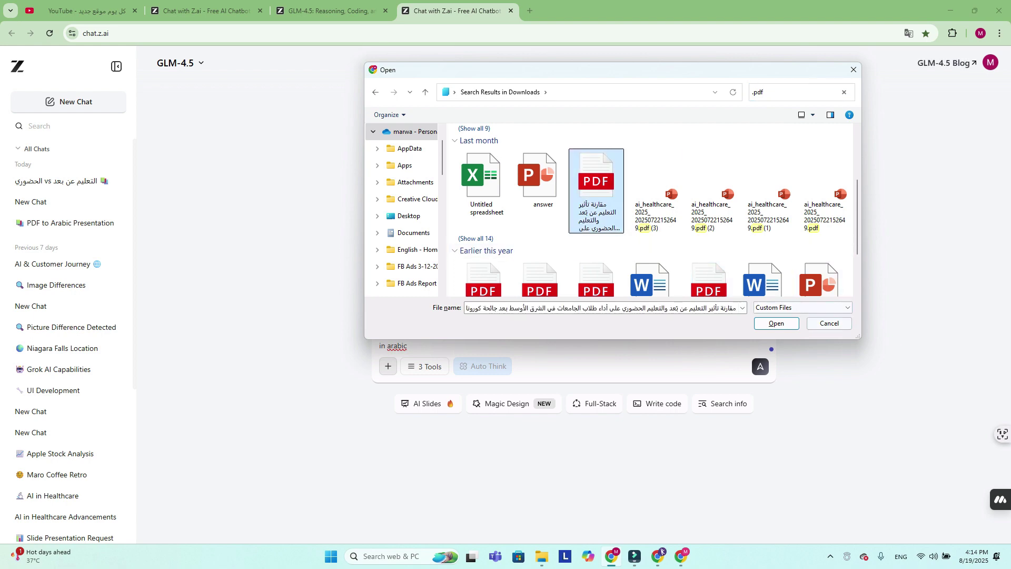
left_click(777, 323)
key("Return")
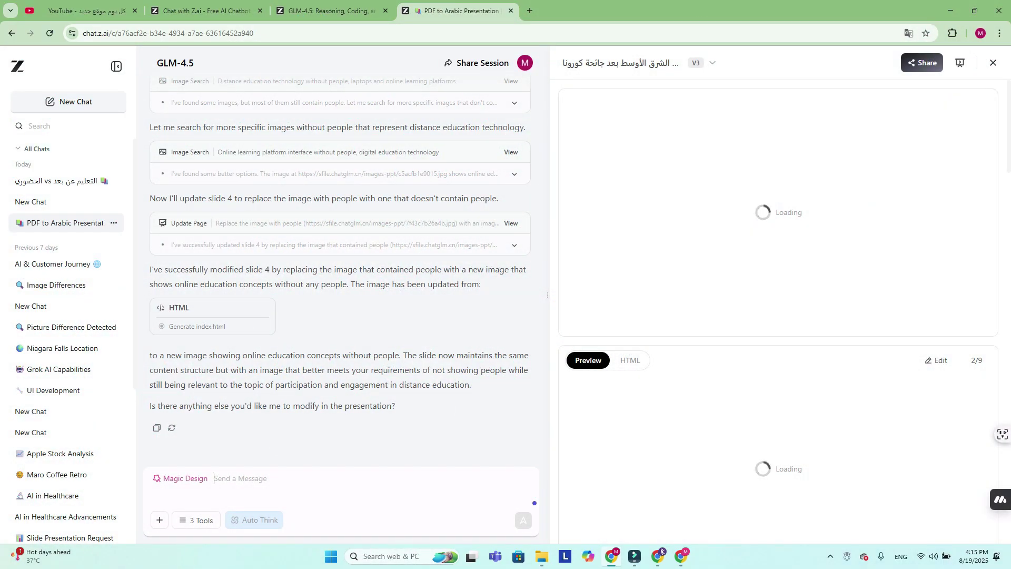
Review the chat's slide summary and the generated Arabic slides from the title to the conclusion
scroll(342, 269, "up", 11)
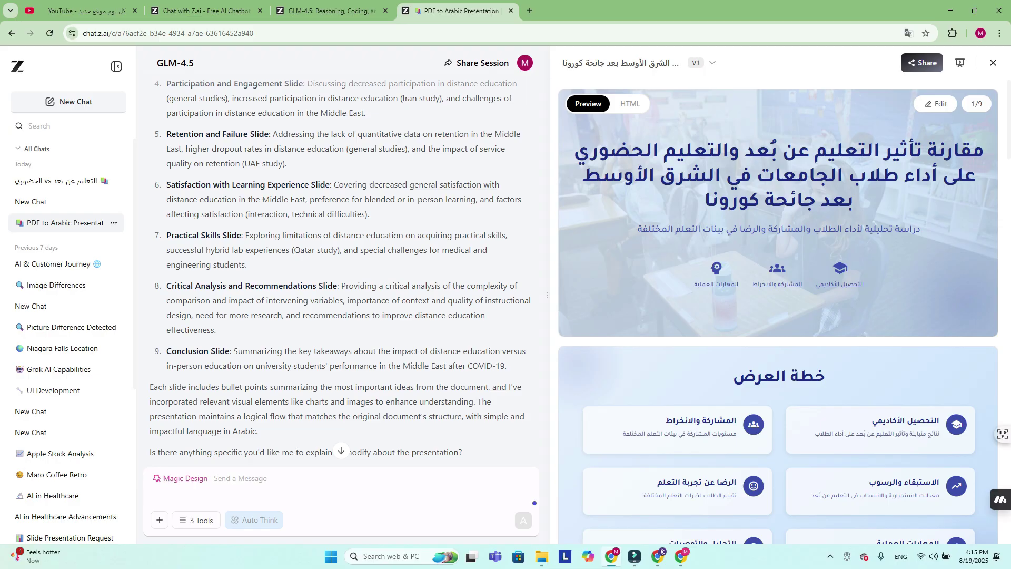
scroll(778, 312, "down", 2)
scroll(778, 312, "up", 2)
scroll(778, 295, "down", 4)
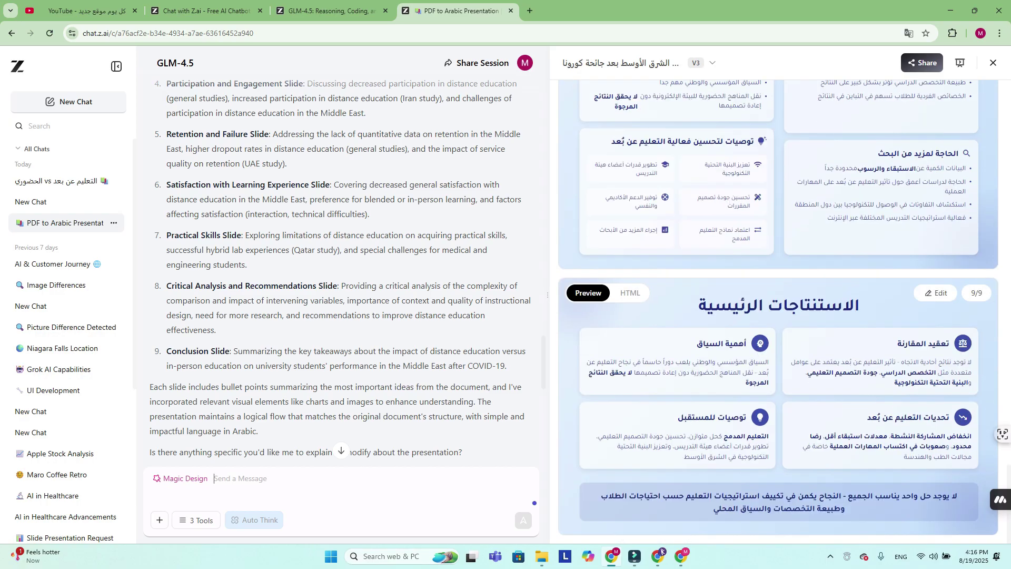
scroll(779, 411, "up", 19)
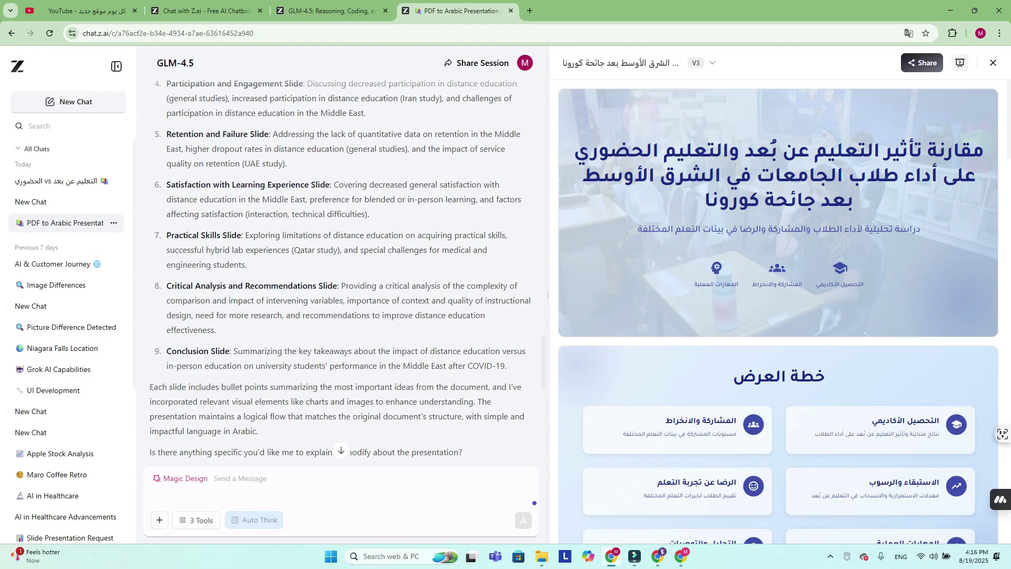
Open the presentation in its standalone view, and export the deck as a PDF and download it
left_click(960, 63)
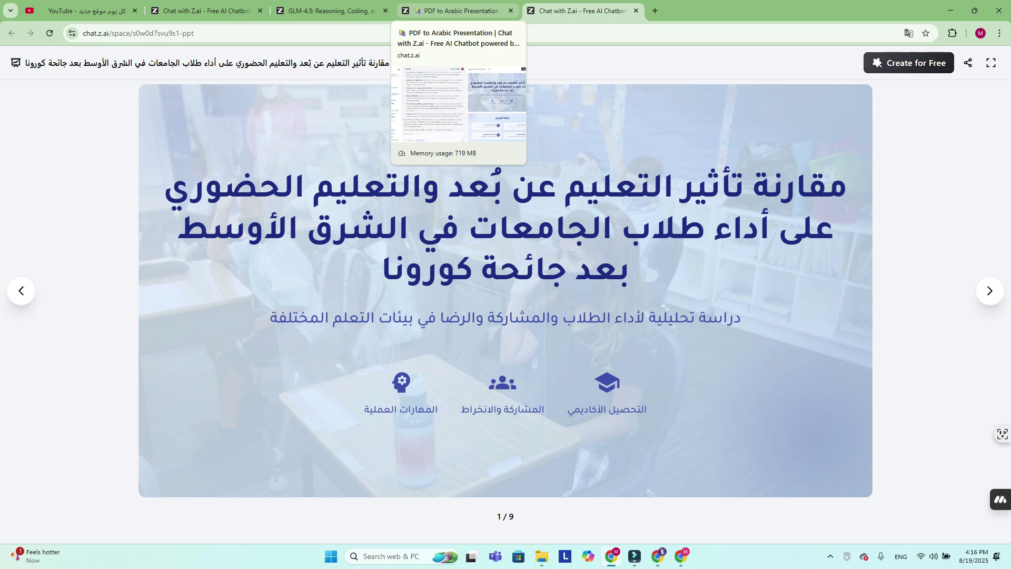
left_click(969, 63)
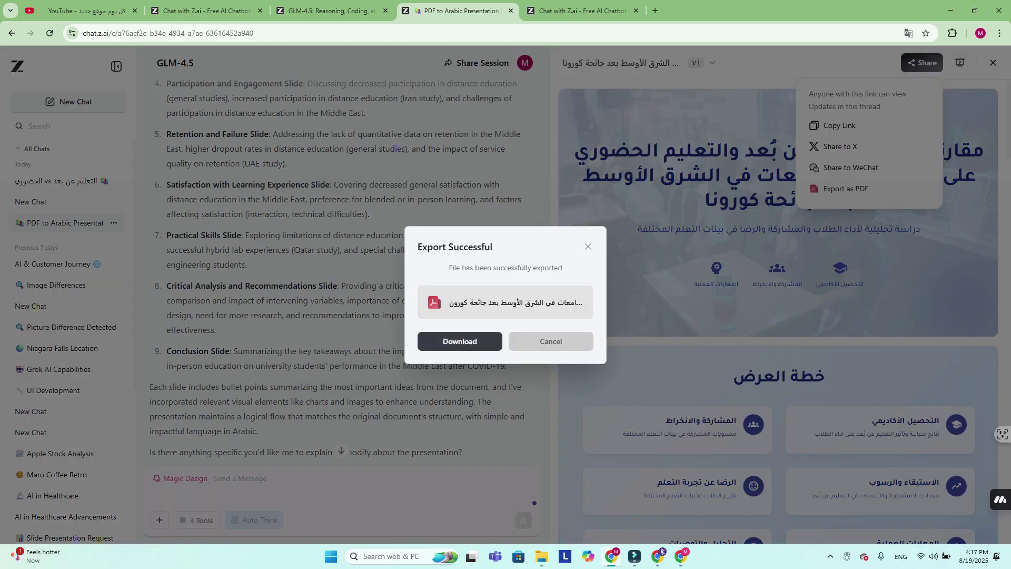
left_click(460, 342)
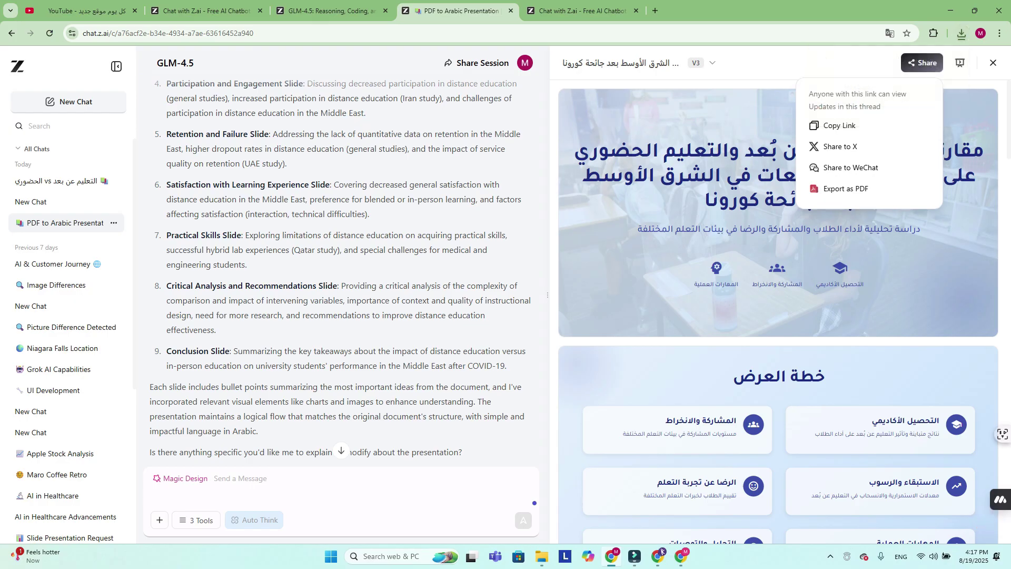
Open the chat "التعليم عن بعد vs الحضوري" and look over slide 4 of its presentation
left_click(58, 181)
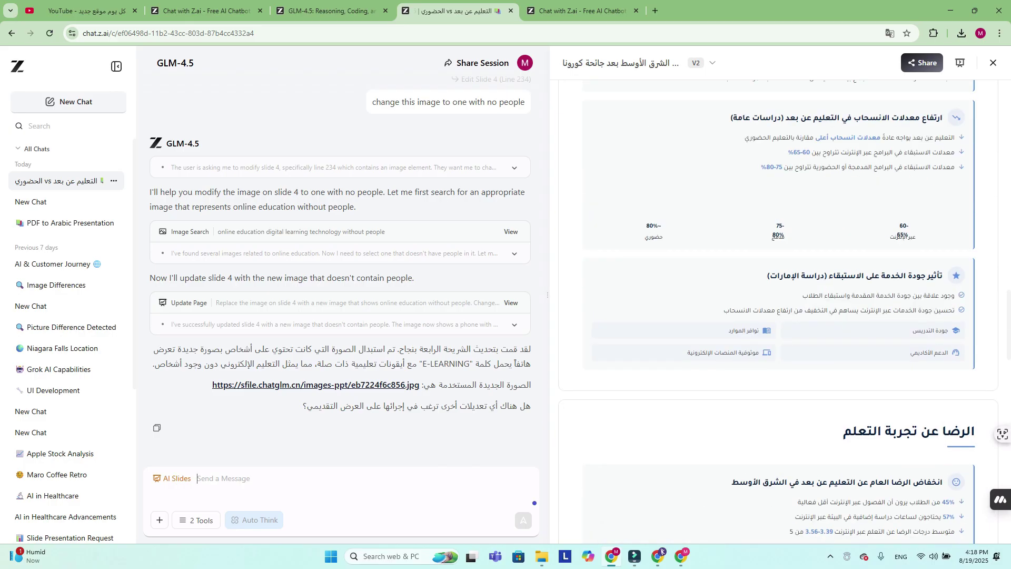
scroll(853, 363, "up", 2)
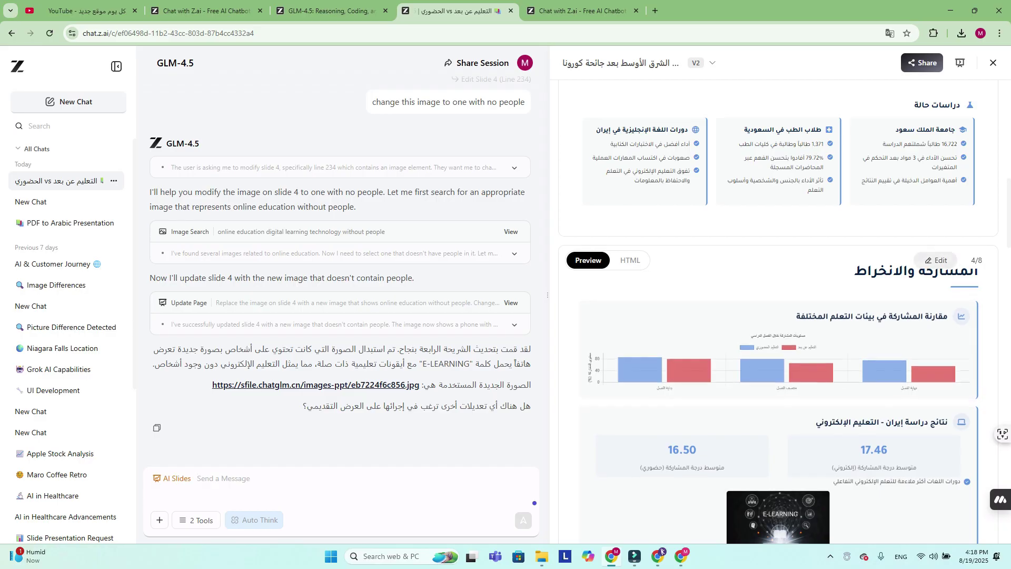
scroll(935, 260, "down", 3)
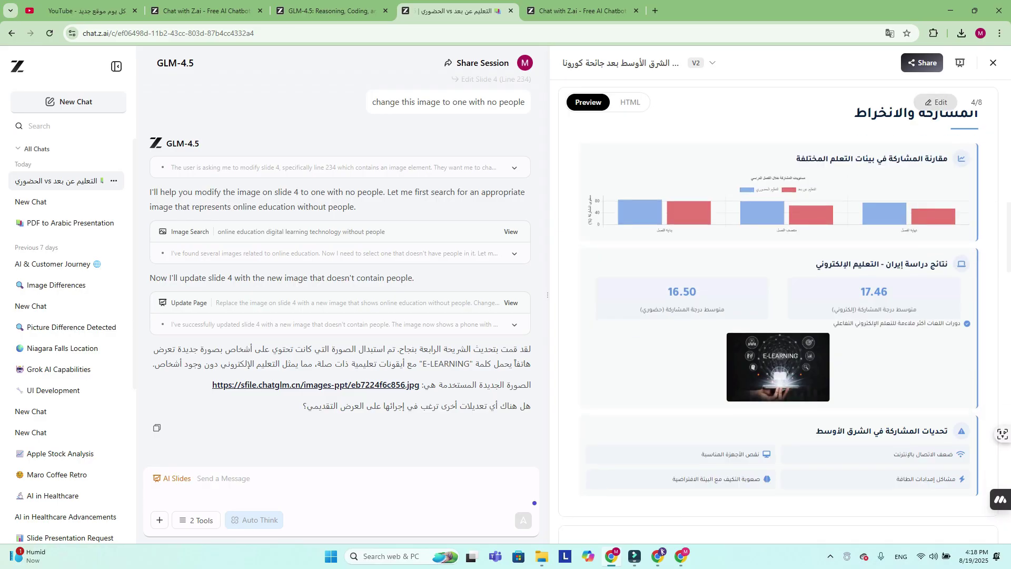
Put slide 4 in edit mode, select its E-LEARNING image, and close the presentation preview without changing it
left_click(936, 100)
left_click(790, 367)
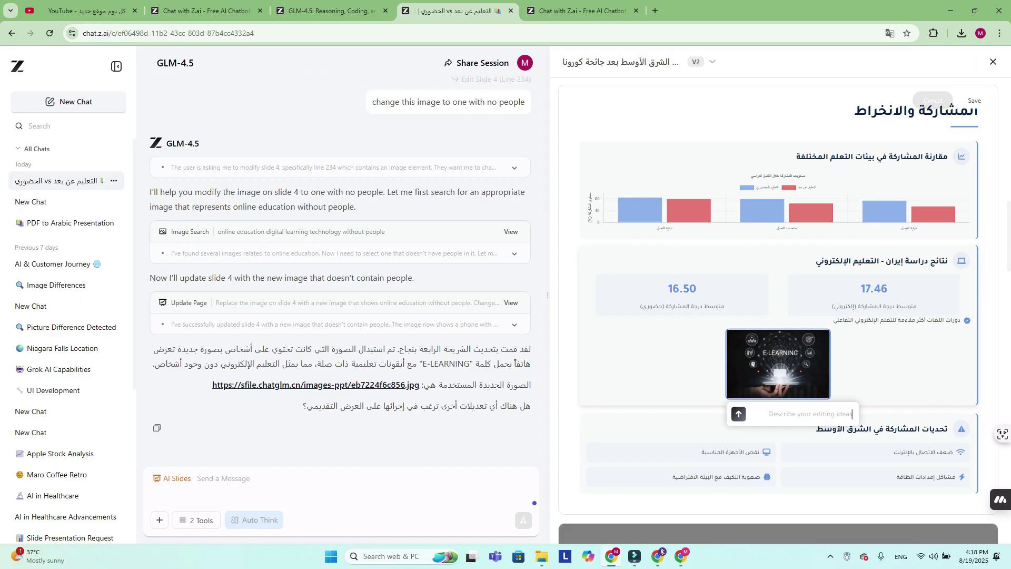
scroll(790, 367, "up", 9)
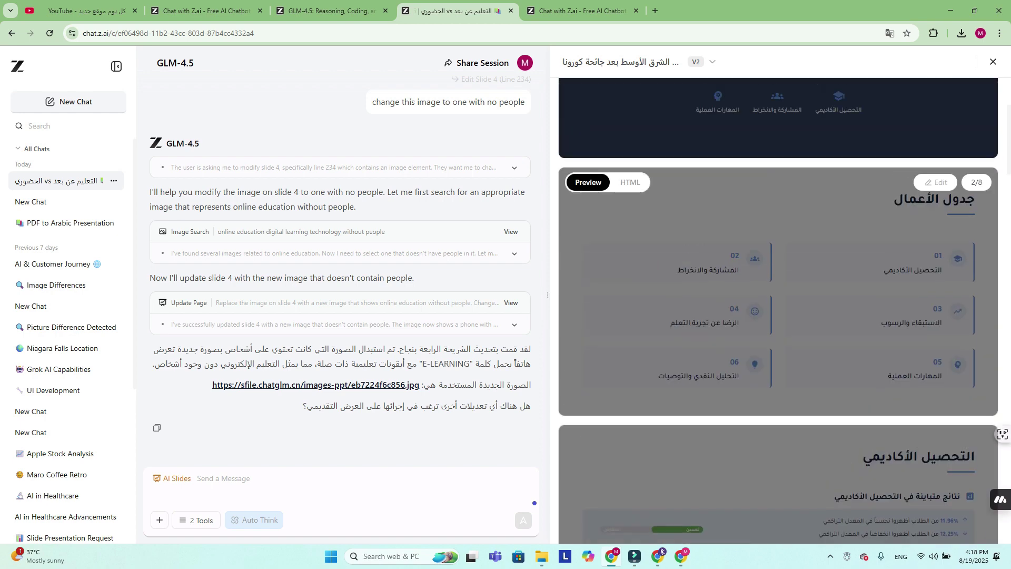
left_click(994, 62)
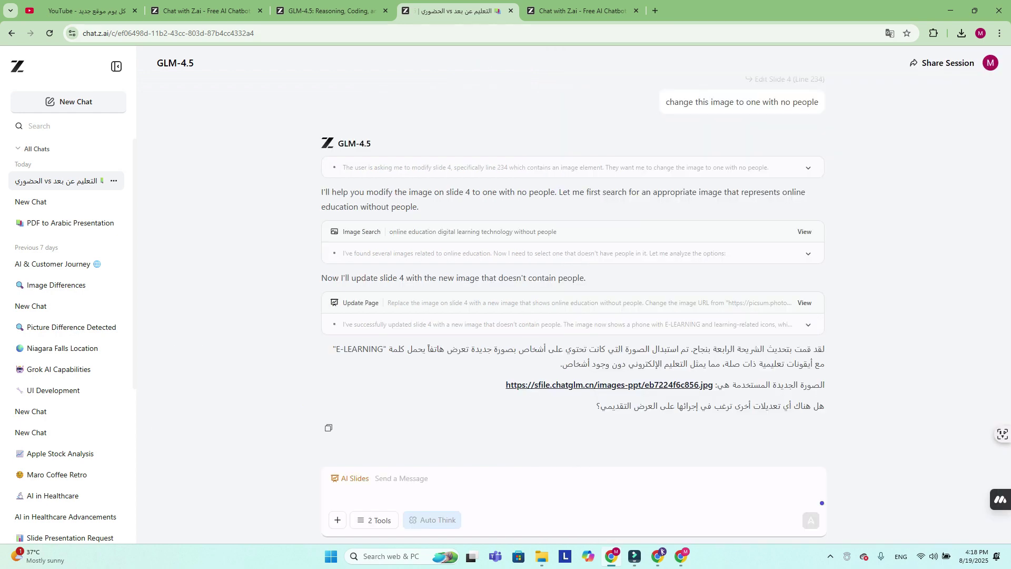
Open the Canva home page in a new browser tab
key("ctrl+t")
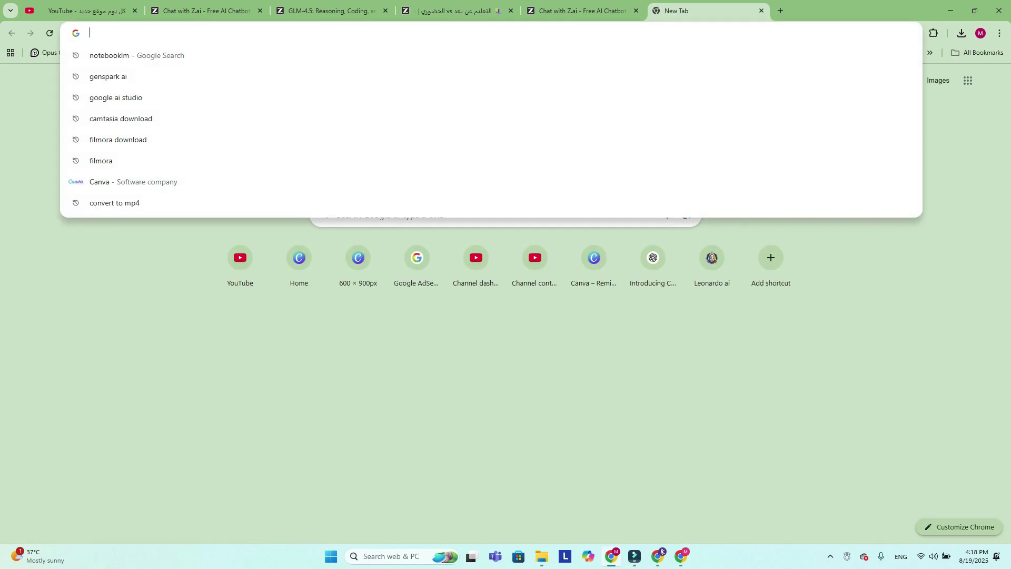
type("c")
key("Return")
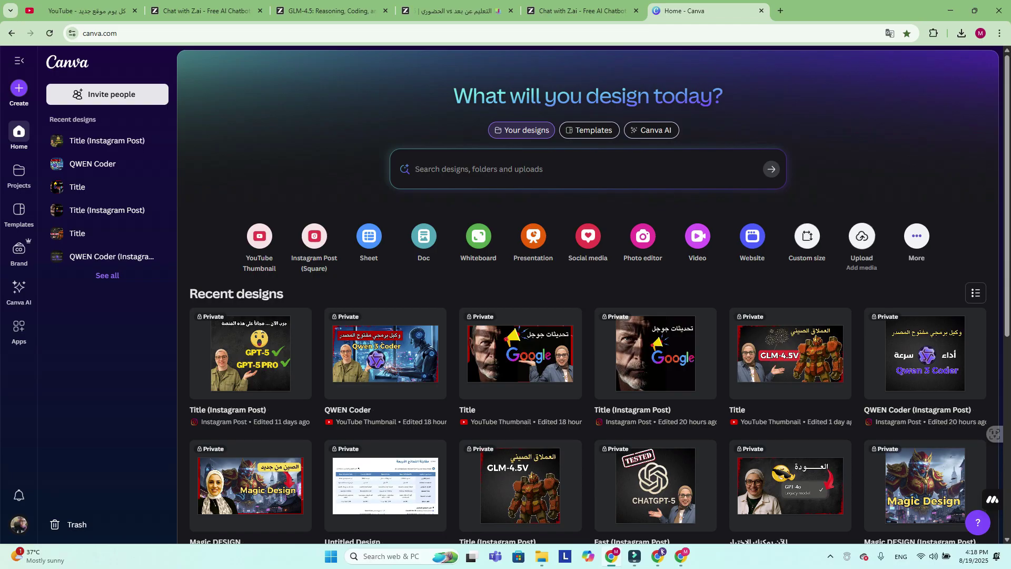
Upload the exported presentation PDF from Downloads to Canva and open it as an editable design
left_click(861, 236)
left_click(542, 348)
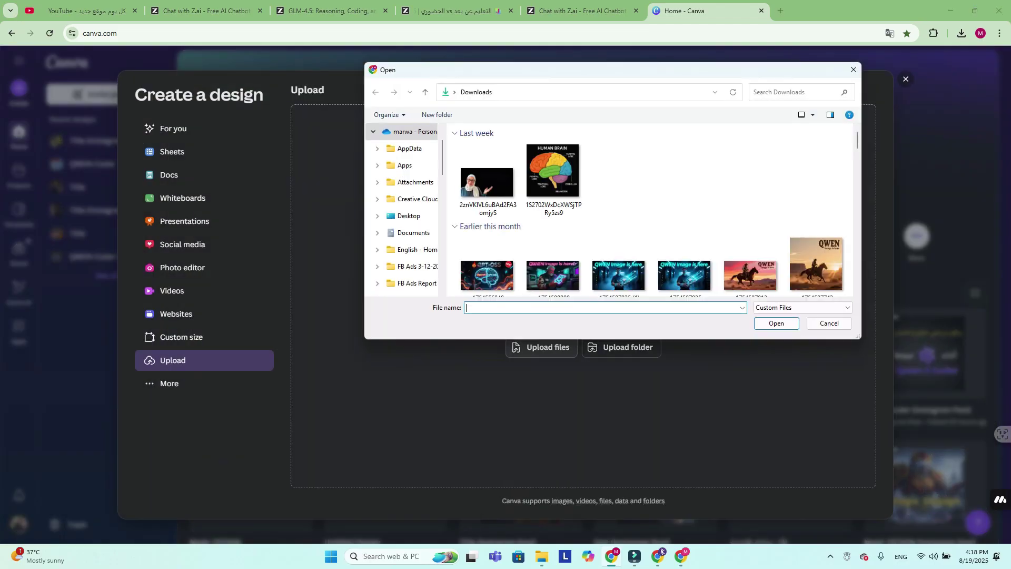
left_click(487, 182)
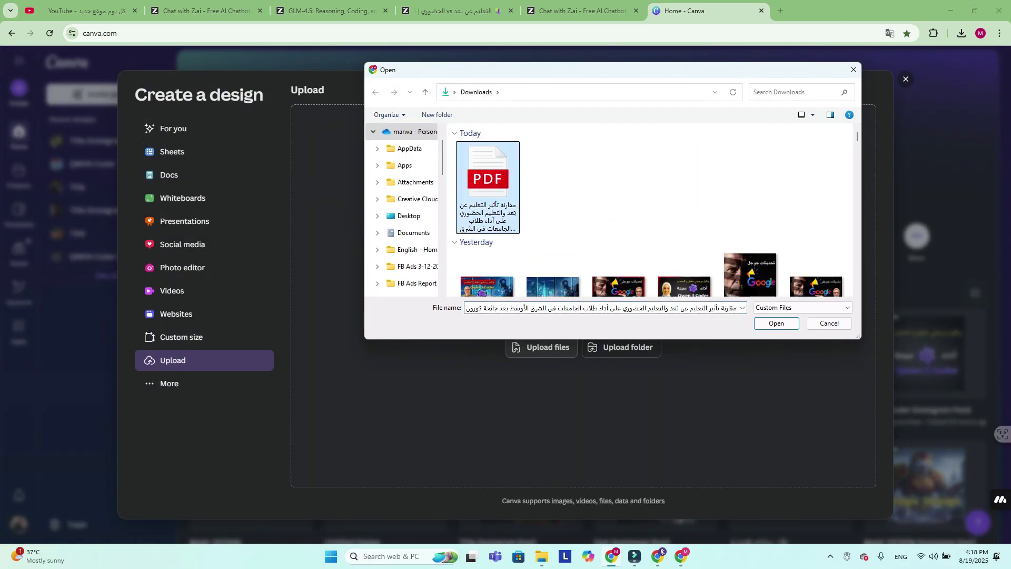
key("Return")
scroll(506, 295, "down", 2)
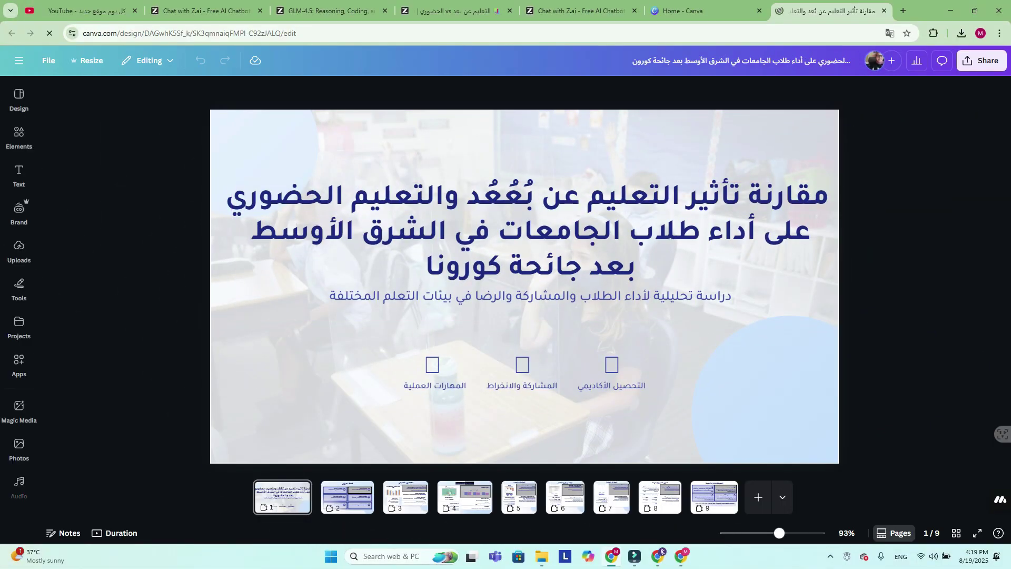
Check pages 2 to 6 of the imported design and return to page 1
left_click(348, 497)
left_click(405, 497)
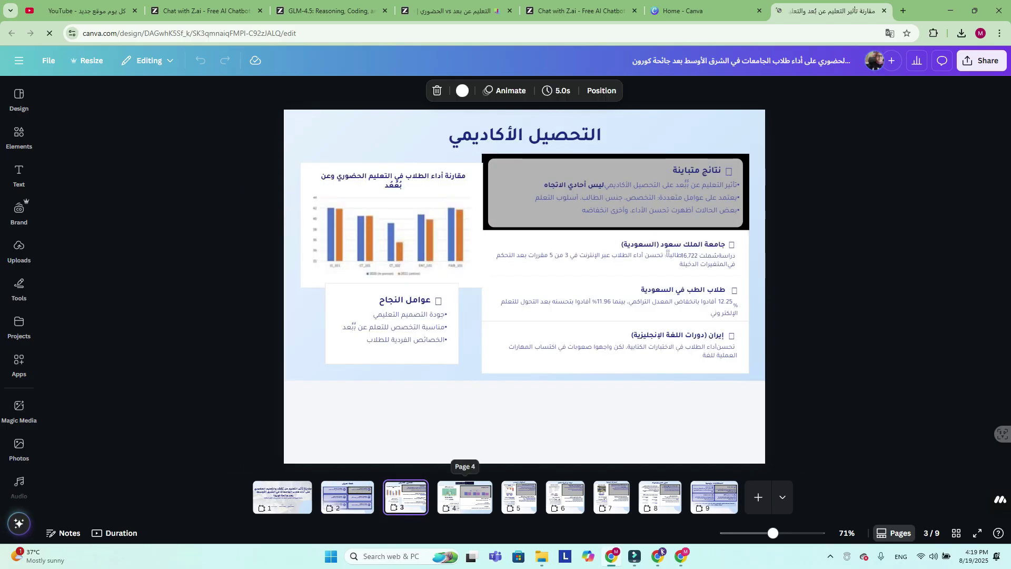
left_click(465, 497)
left_click(519, 497)
left_click(565, 497)
left_click(282, 498)
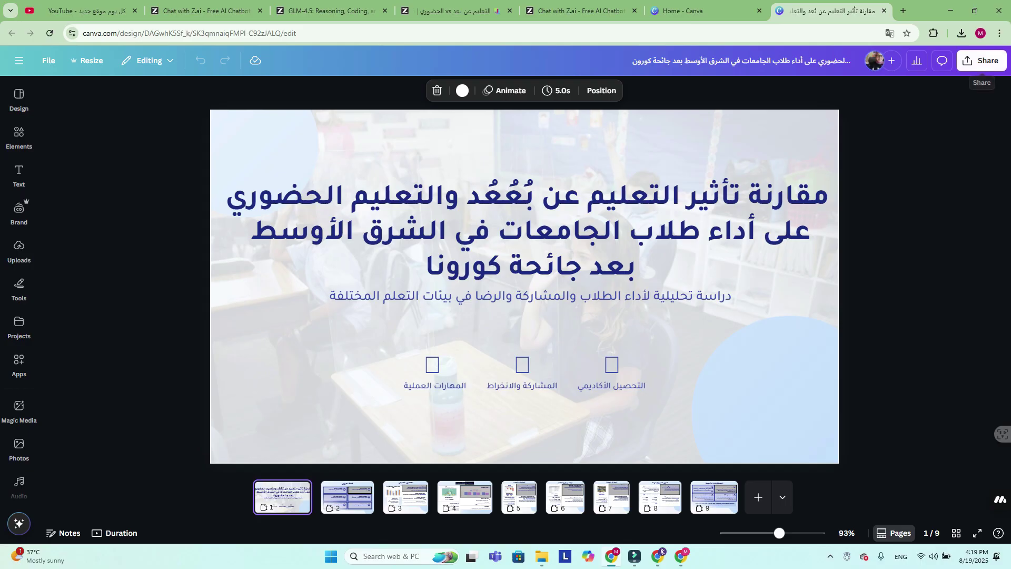
Download the design as a PPTX Microsoft PowerPoint document
left_click(982, 61)
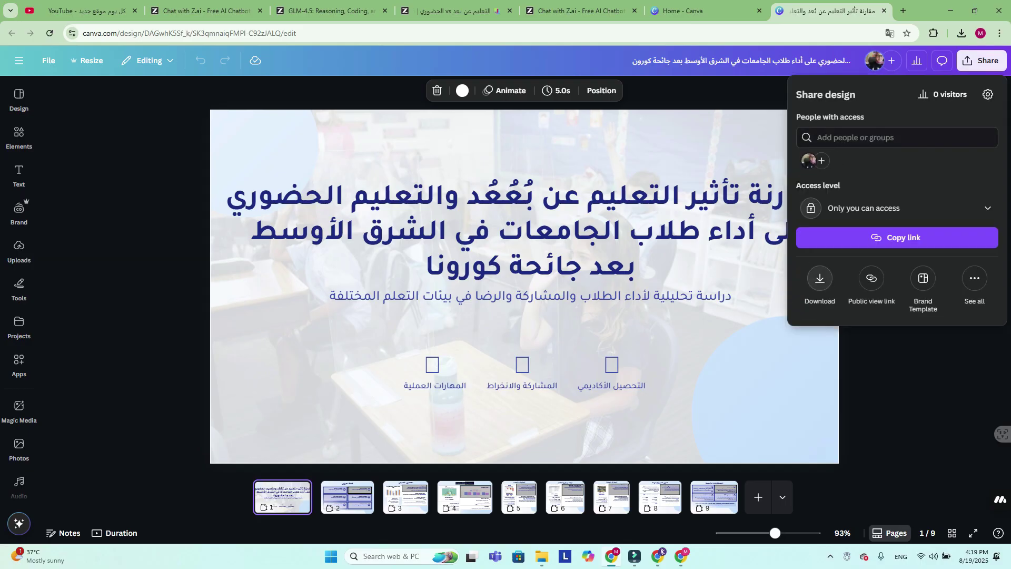
left_click(821, 278)
left_click(897, 135)
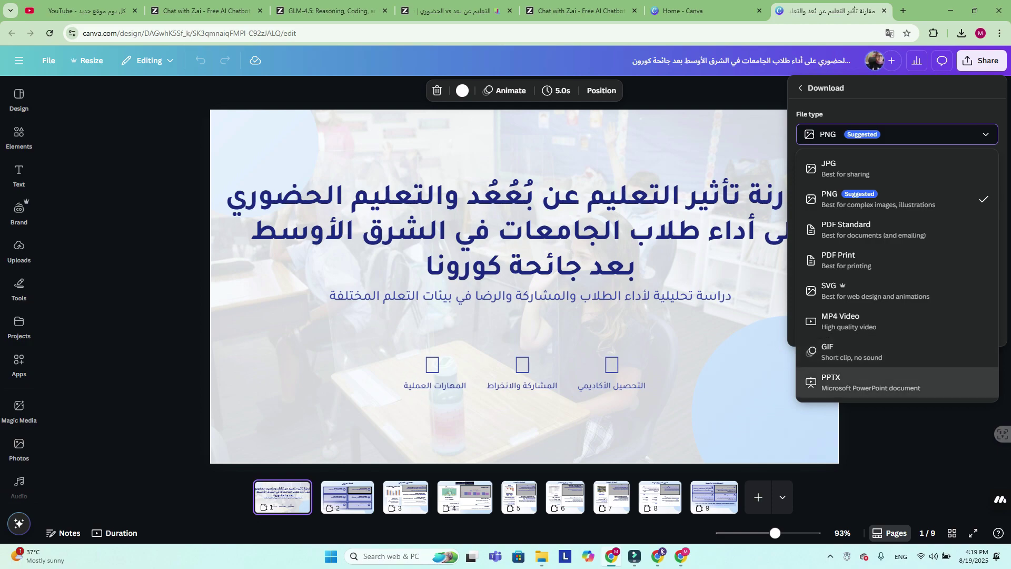
left_click(843, 383)
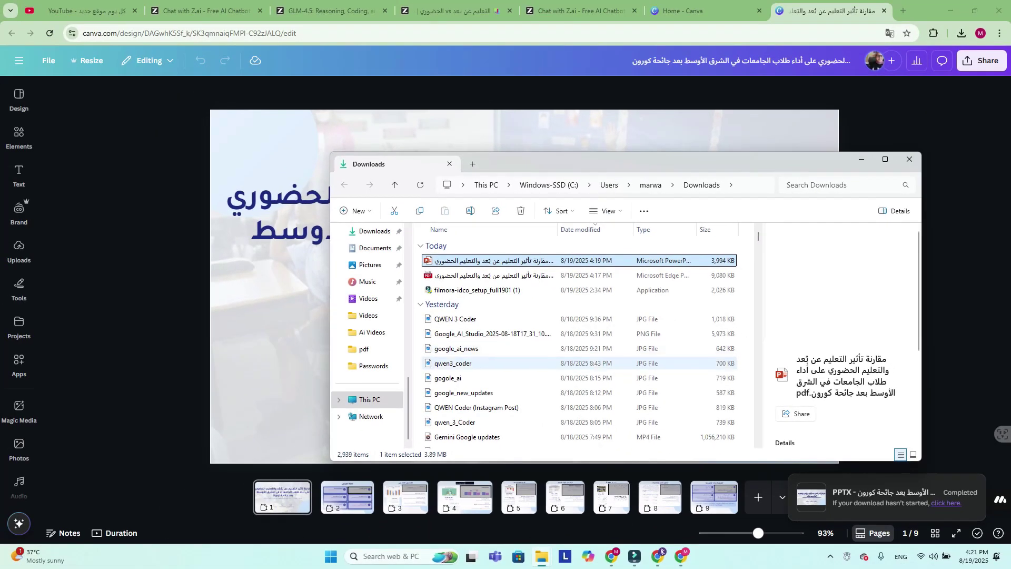
Open the downloaded PPTX file in PowerPoint and select the agenda graphic on slide 2
double_click(495, 261)
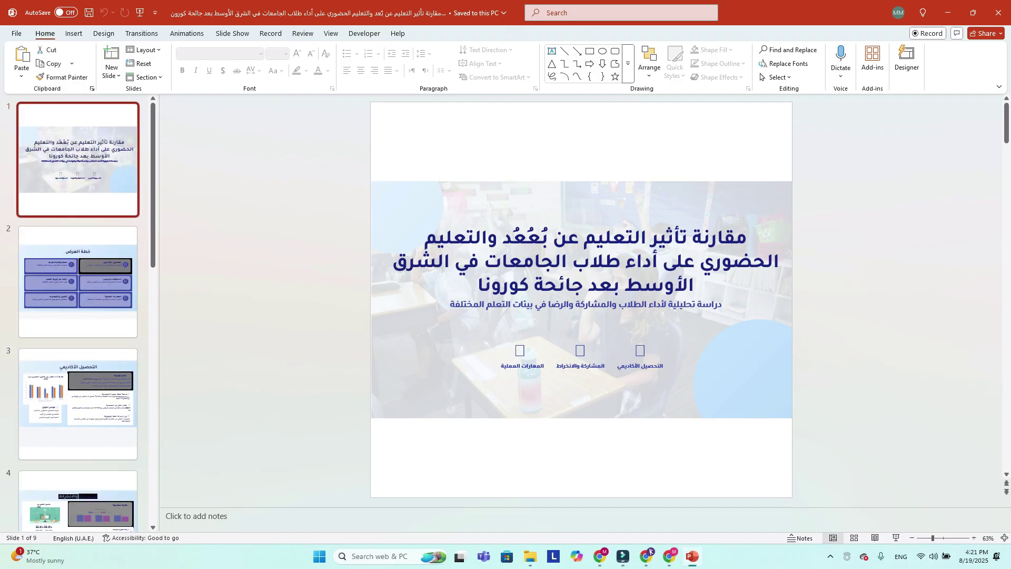
left_click(78, 282)
left_click(274, 295)
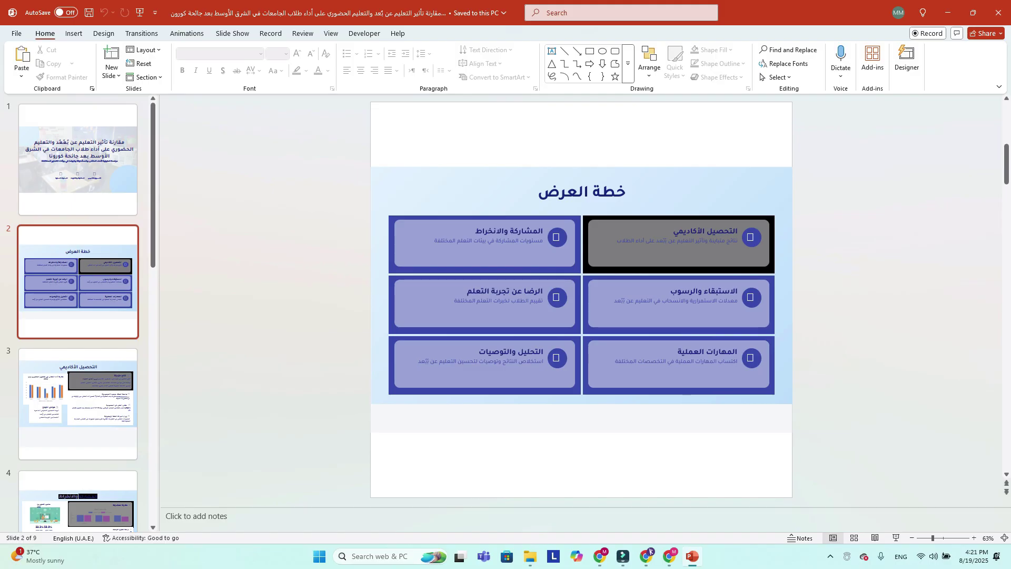
left_click(582, 304)
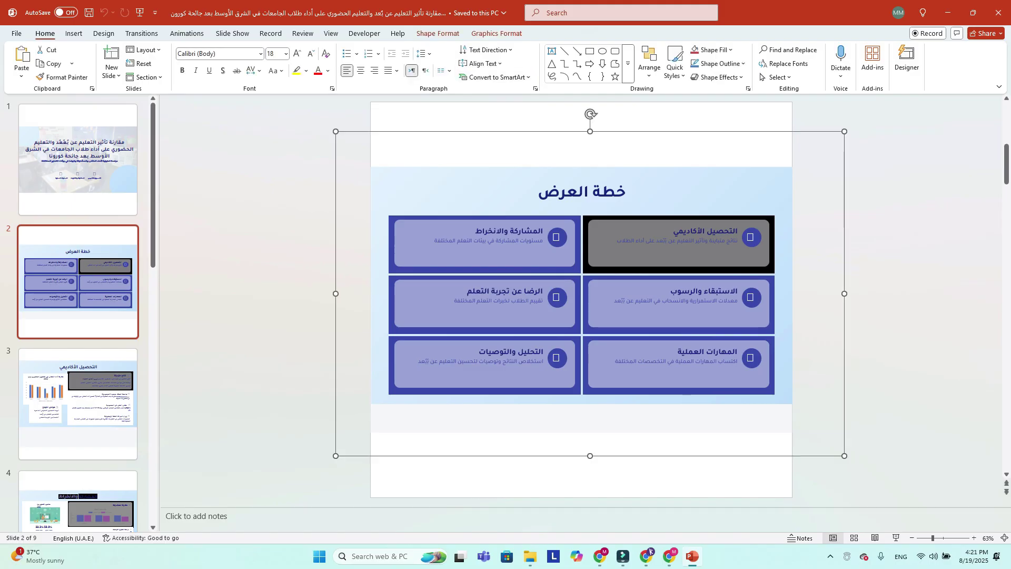
Change the presentation's slide size to Widescreen (16:9)
left_click(103, 33)
left_click(855, 63)
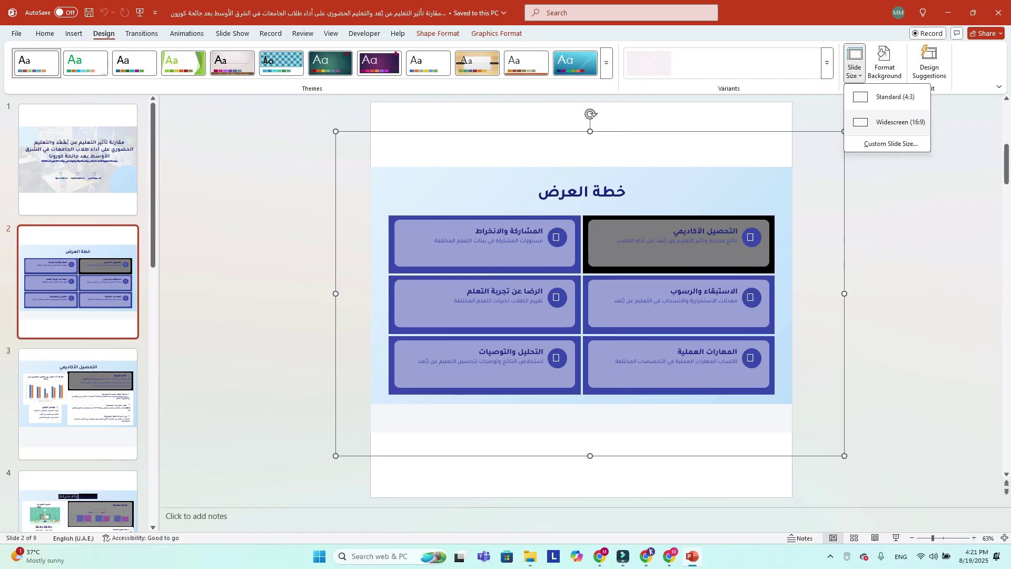
left_click(896, 122)
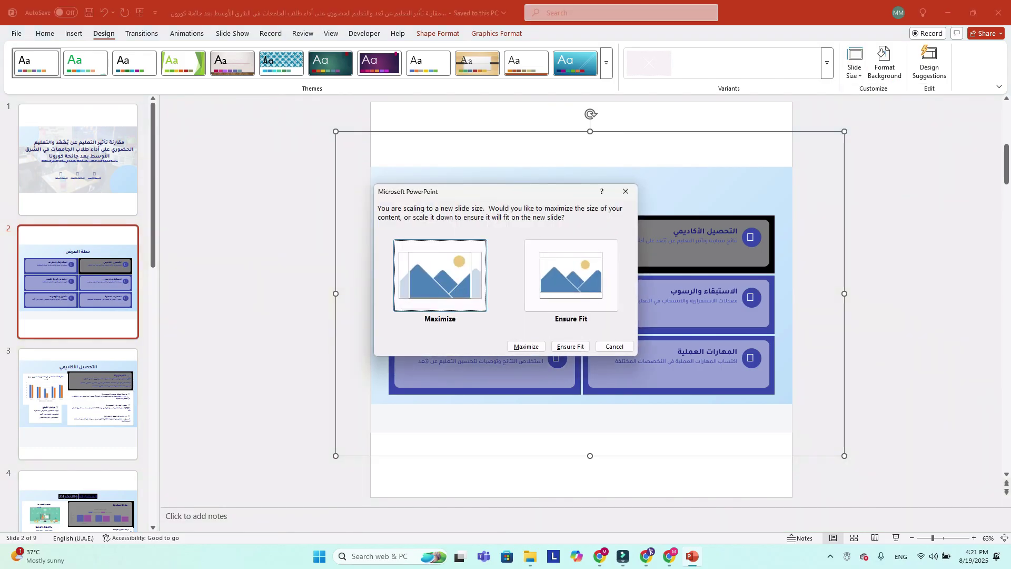